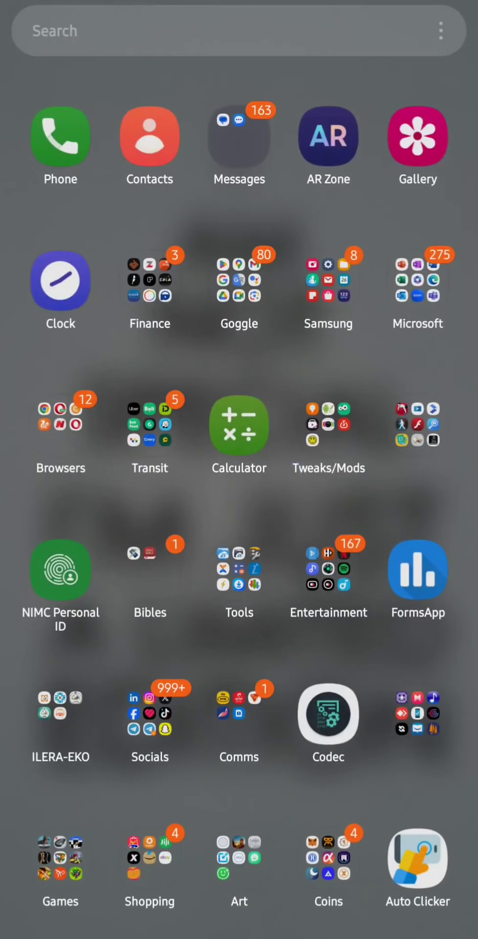
Step: Open Microsoft Edge from the Browsers folder to its new tab page
{"action": "left_click", "coordinate": [60, 425]}
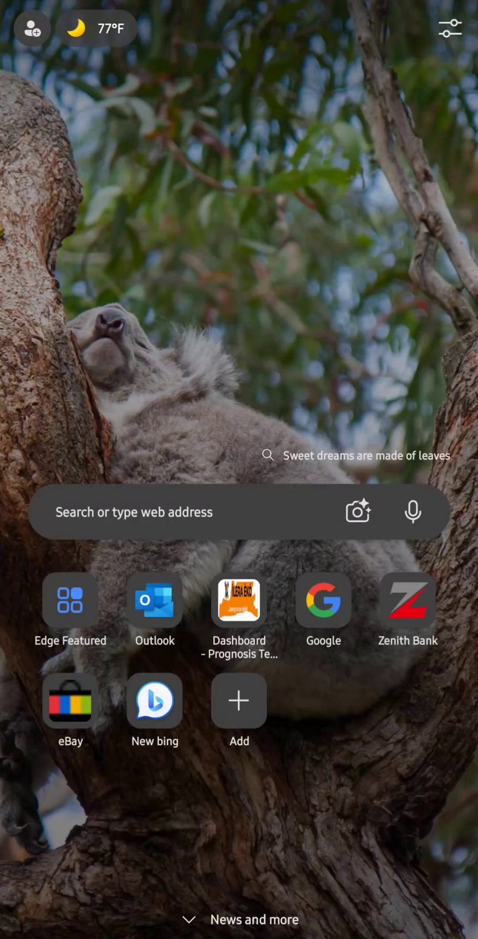
{"action": "left_click", "coordinate": [233, 505]}
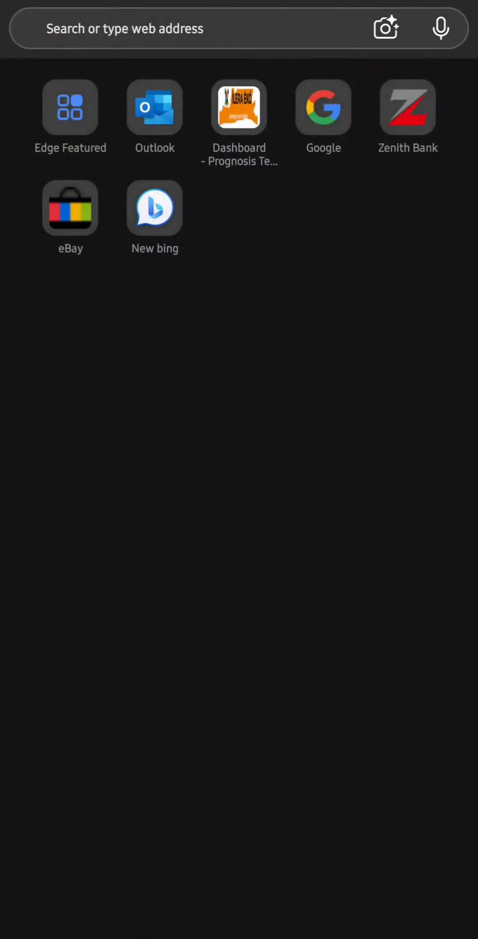
{"action": "type", "text": "https"}
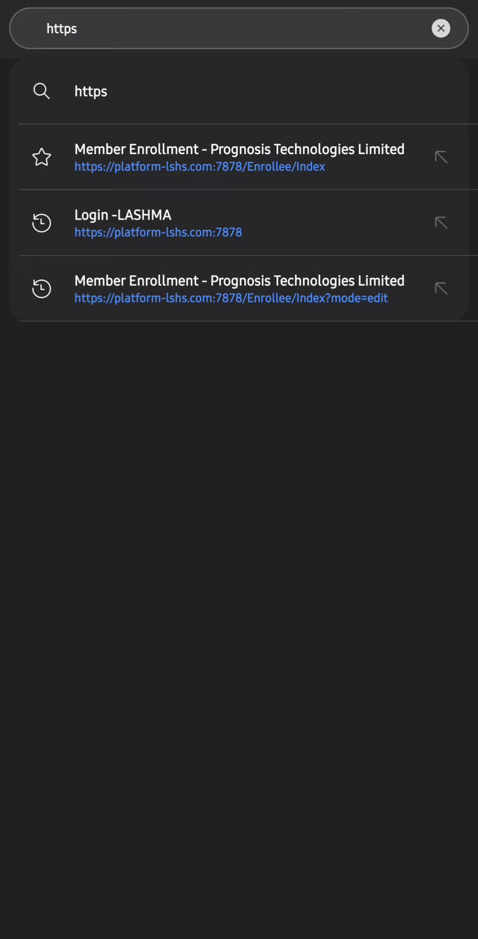
{"action": "type", "text": ":"}
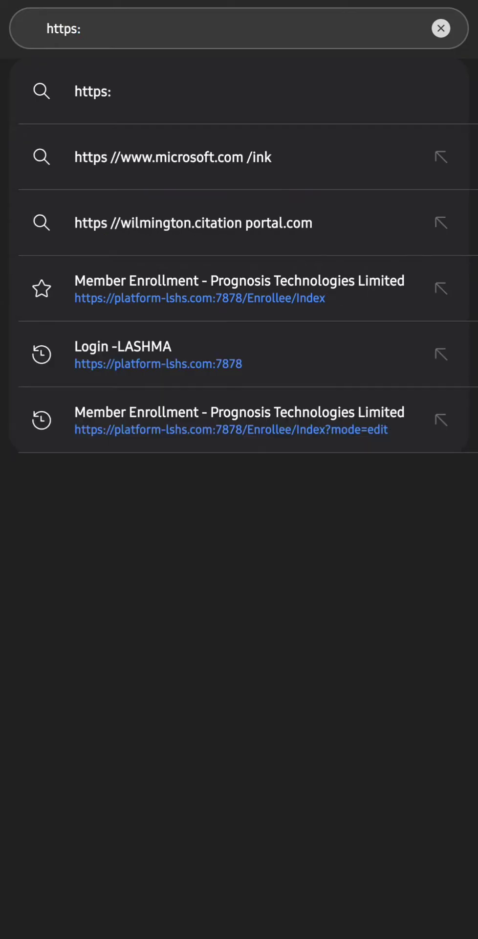
{"action": "type", "text": "//"}
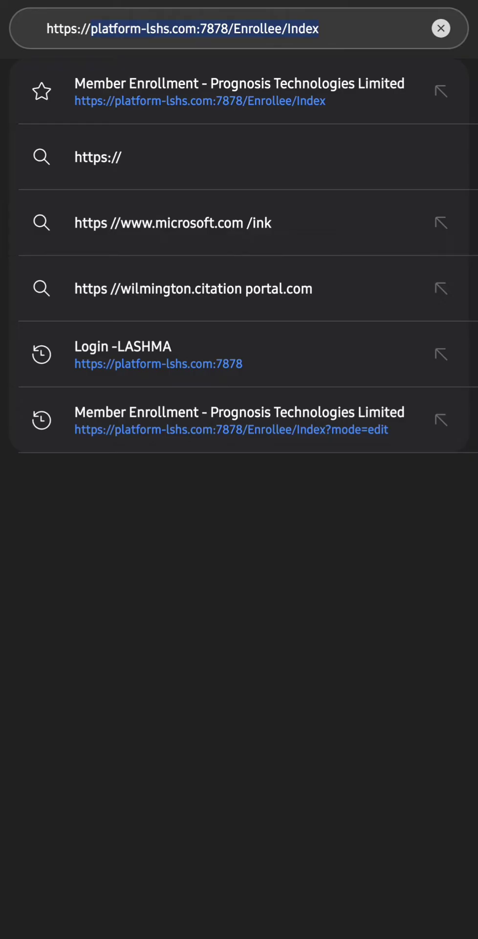
{"action": "key", "text": "Return"}
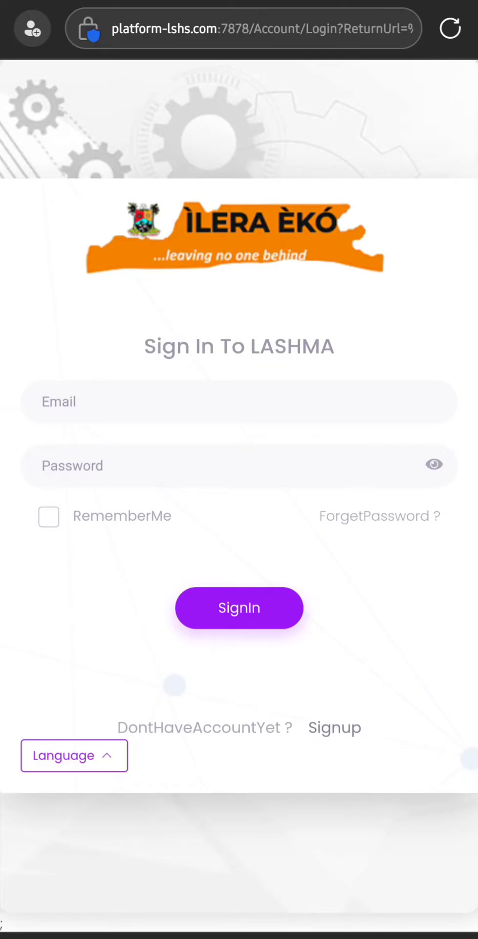
Step: Follow the Signup link to the Ilera Eko Account/Register sign-up page
{"action": "left_click", "coordinate": [386, 36]}
{"action": "left_click", "coordinate": [334, 727]}
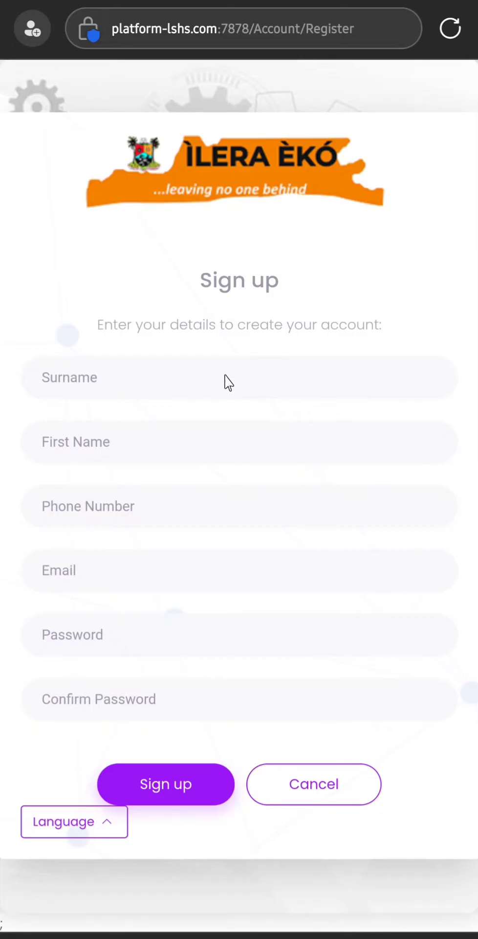
Step: Enter the person's surname and first names, correcting a typo, then type their phone number
{"action": "left_click", "coordinate": [227, 379]}
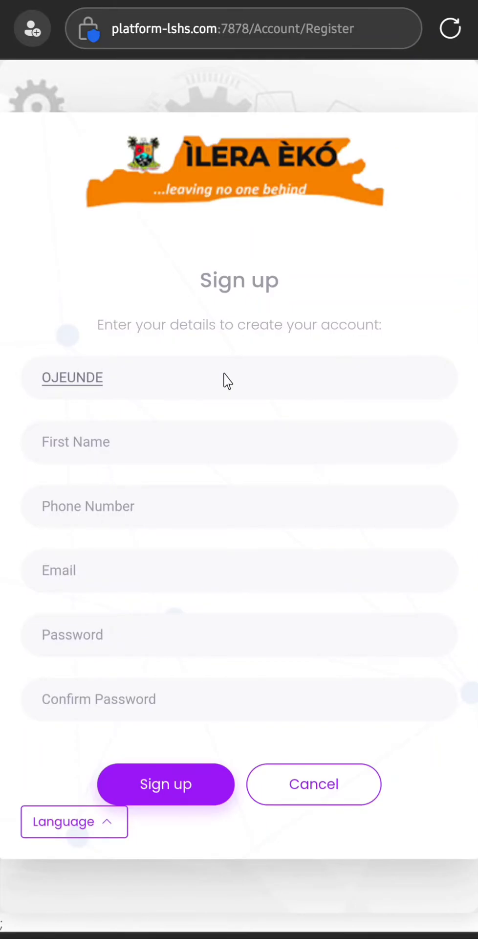
{"action": "key", "text": "Tab"}
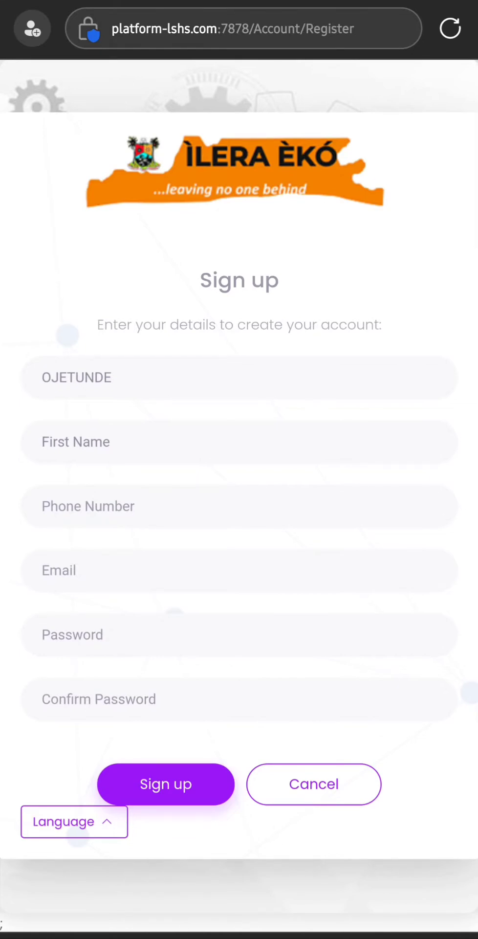
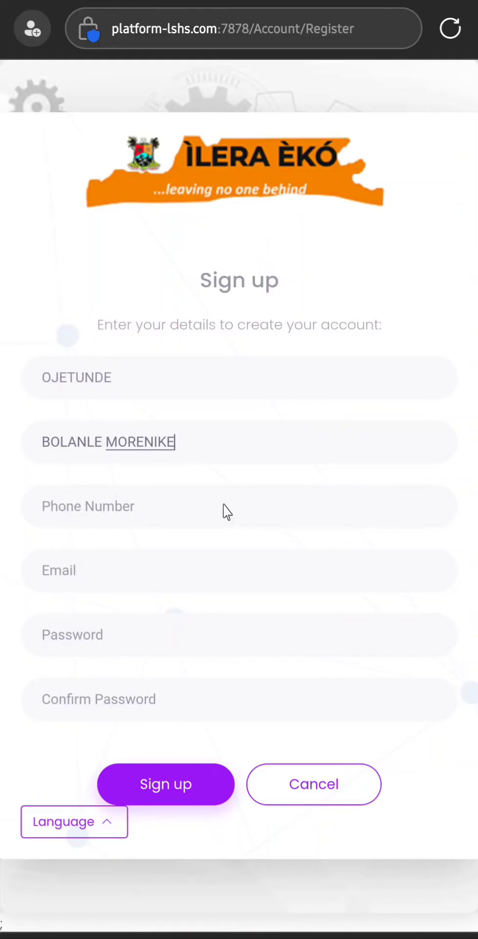
{"action": "left_click", "coordinate": [148, 520]}
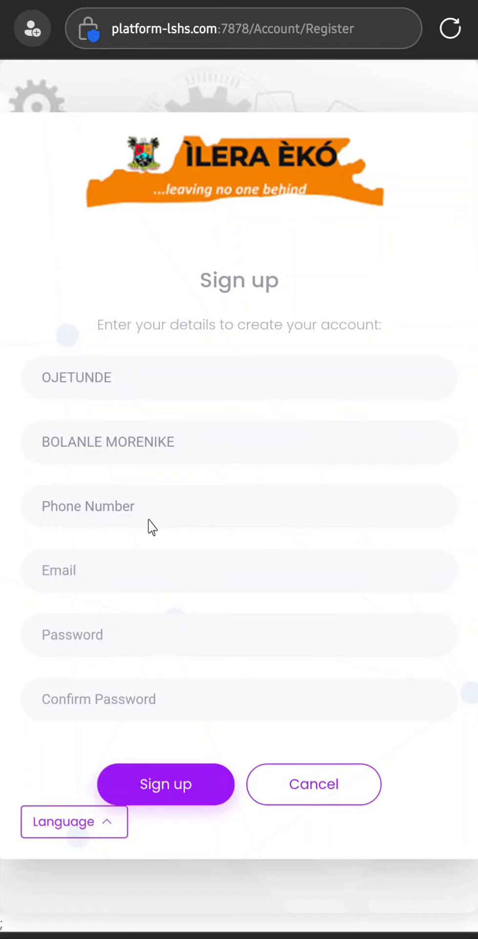
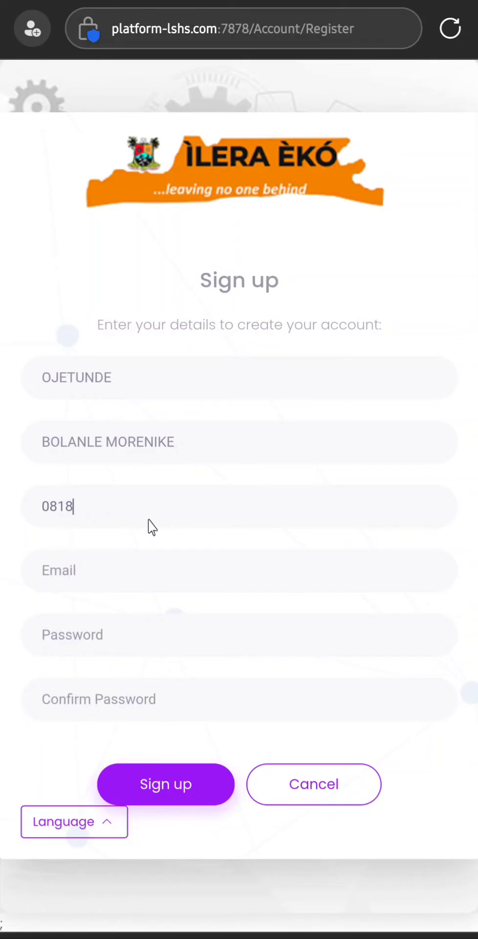
Step: Enter the new account's email address in the sign-up form's Email field
{"action": "left_click", "coordinate": [147, 567]}
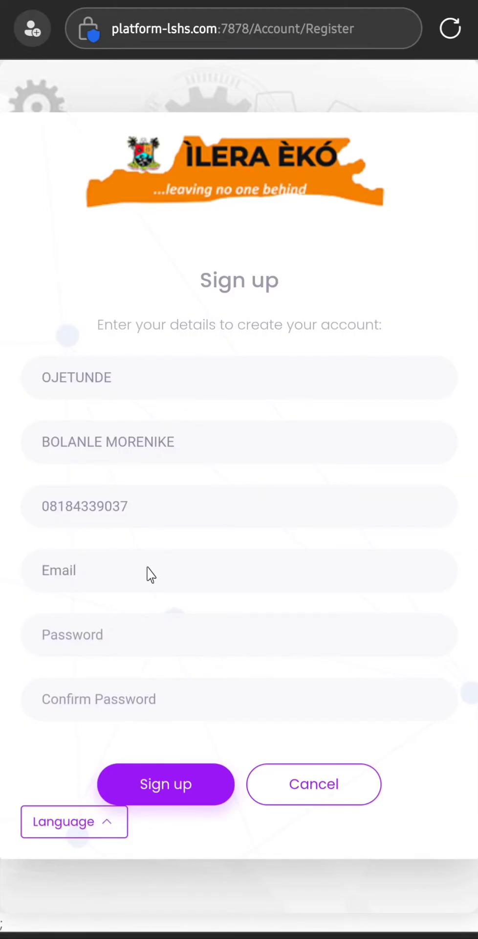
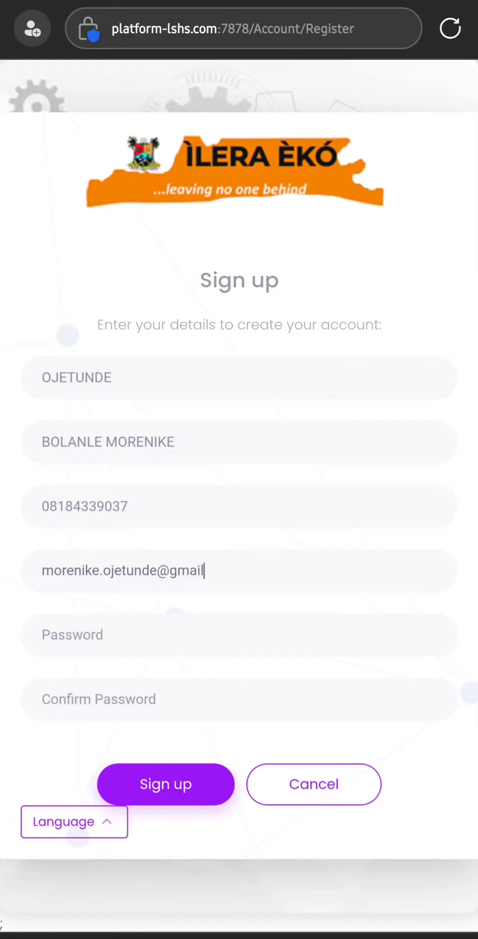
{"action": "left_click", "coordinate": [168, 641]}
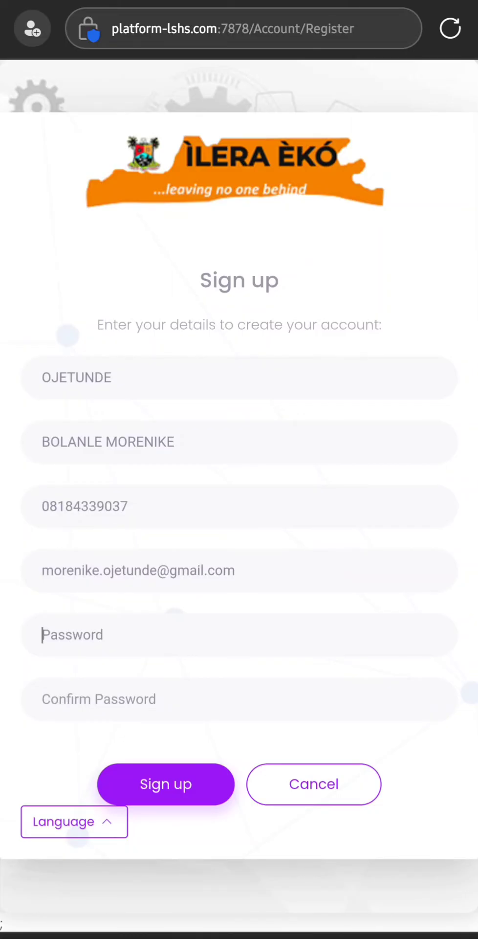
Step: Enter and confirm a matching account password and submit the sign-up form
{"action": "left_click", "coordinate": [398, 38]}
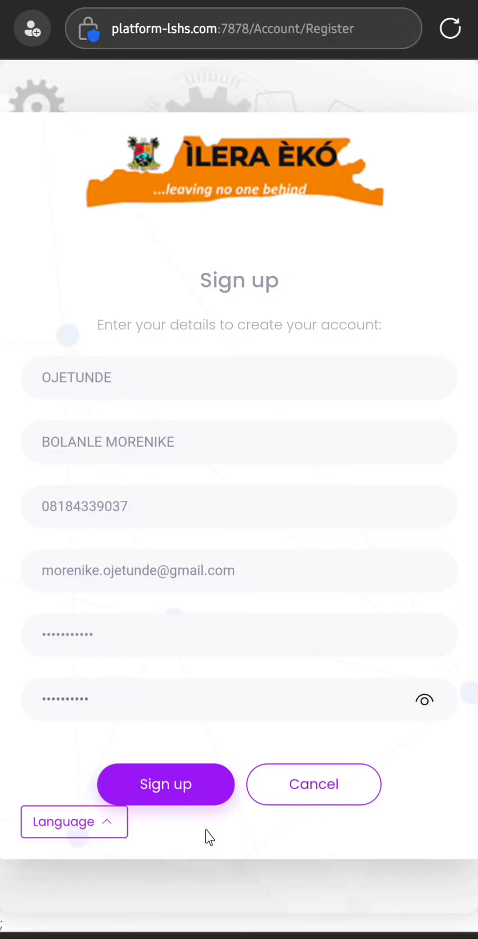
{"action": "left_click", "coordinate": [163, 787]}
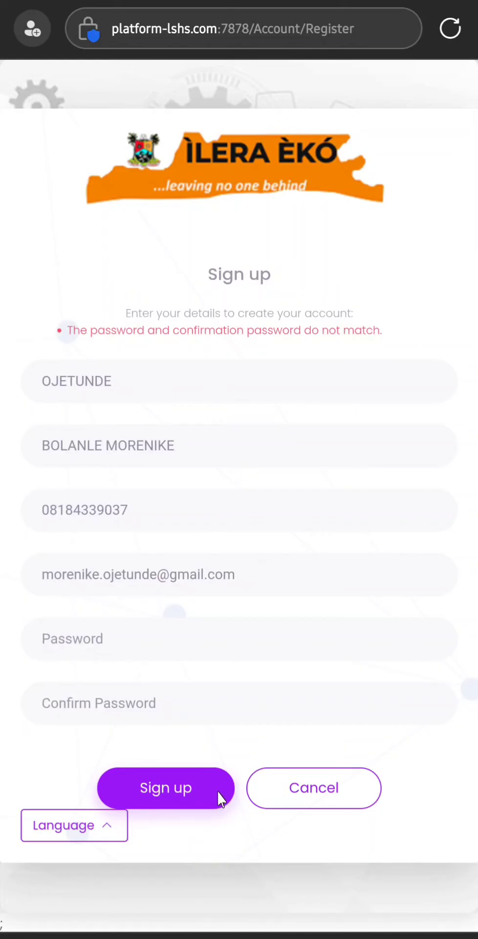
{"action": "left_click", "coordinate": [399, 33]}
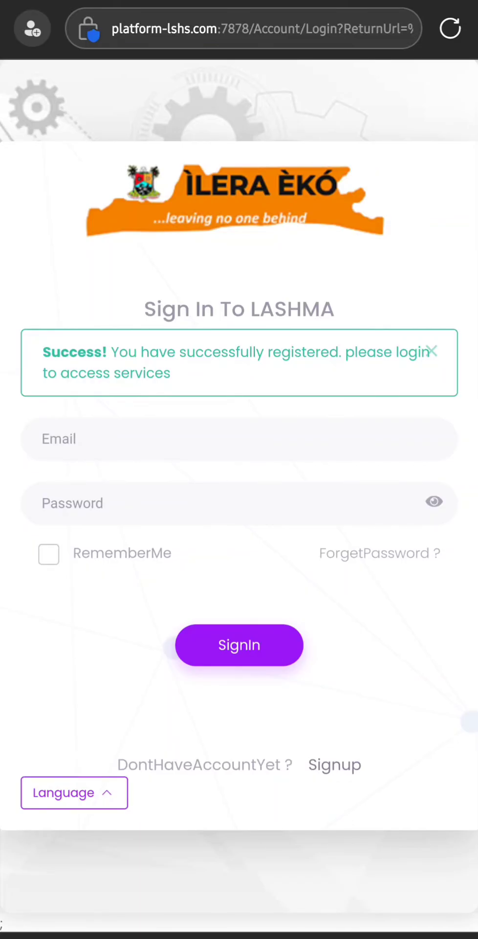
Step: Sign in by autofilling the new account's saved email and password
{"action": "left_click", "coordinate": [142, 455]}
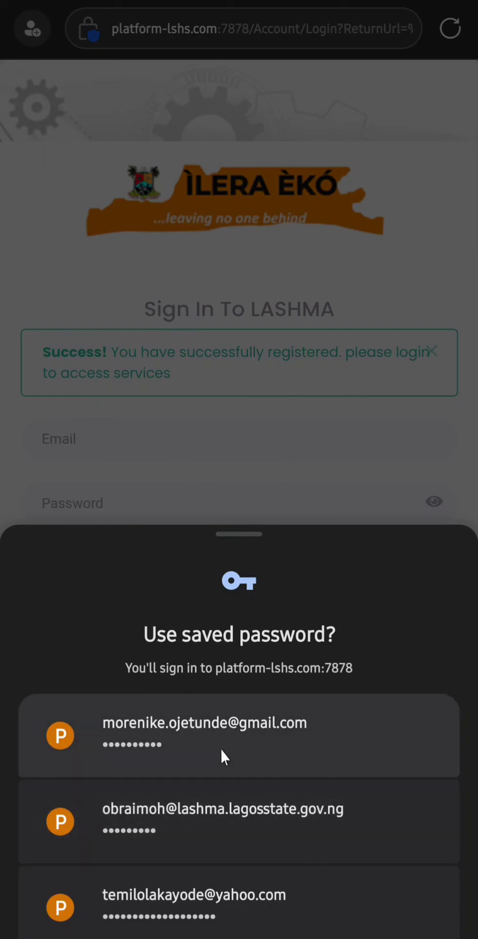
{"action": "left_click", "coordinate": [226, 767]}
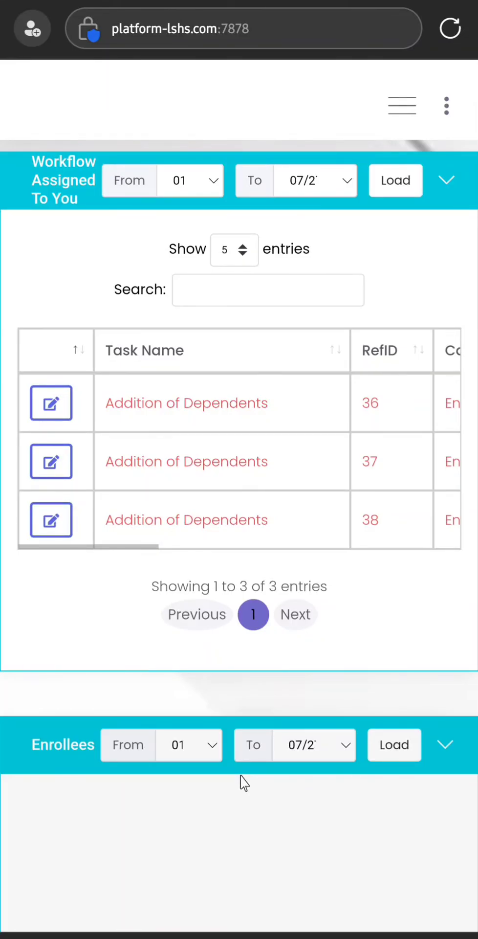
Step: Open the hamburger side menu showing Enrollment, Admin, Reports and Language
{"action": "left_click", "coordinate": [410, 118]}
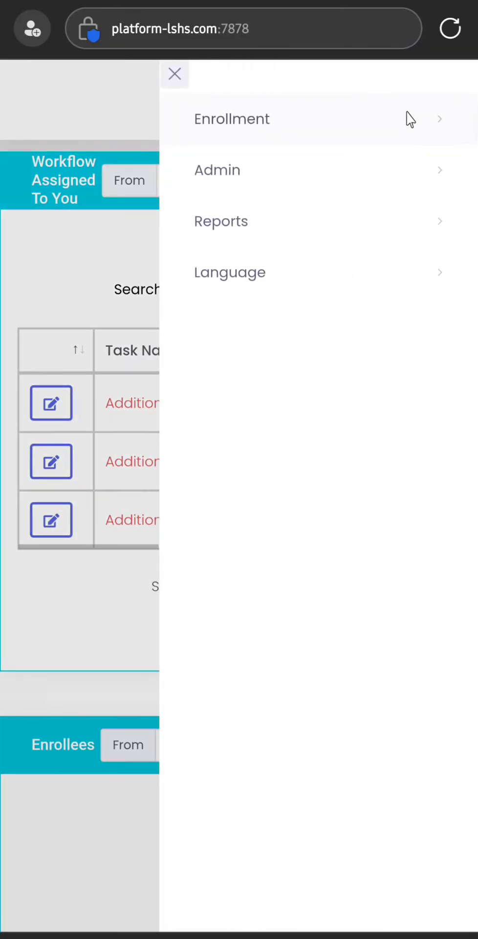